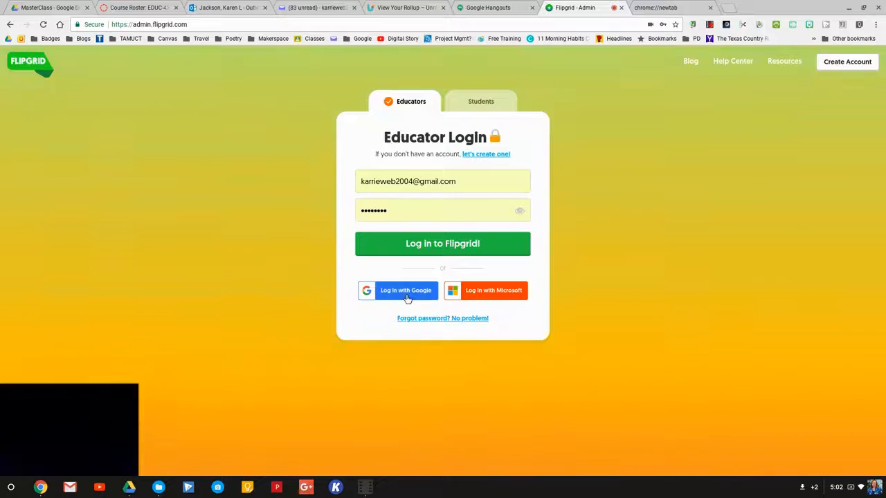
Sign in to Flipgrid with the educator's Google account.
{"action": "left_click", "coordinate": [409, 291]}
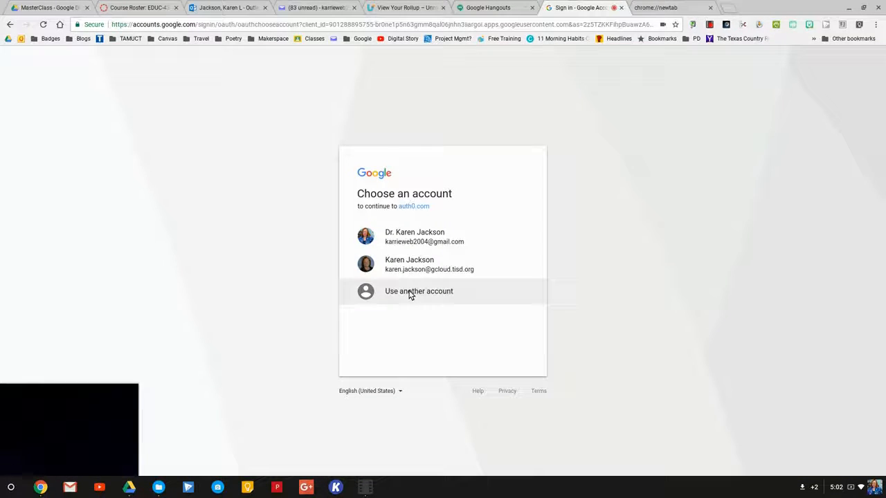
{"action": "left_click", "coordinate": [468, 240]}
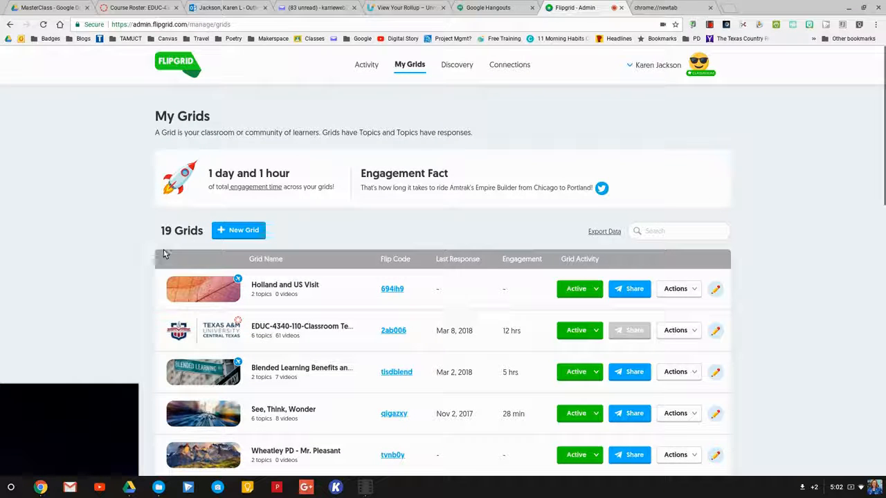
Browse the My Grids list and start a new grid.
{"action": "scroll", "coordinate": [144, 230], "scroll_direction": "down", "scroll_amount": 2}
{"action": "scroll", "coordinate": [144, 230], "scroll_direction": "down", "scroll_amount": 2}
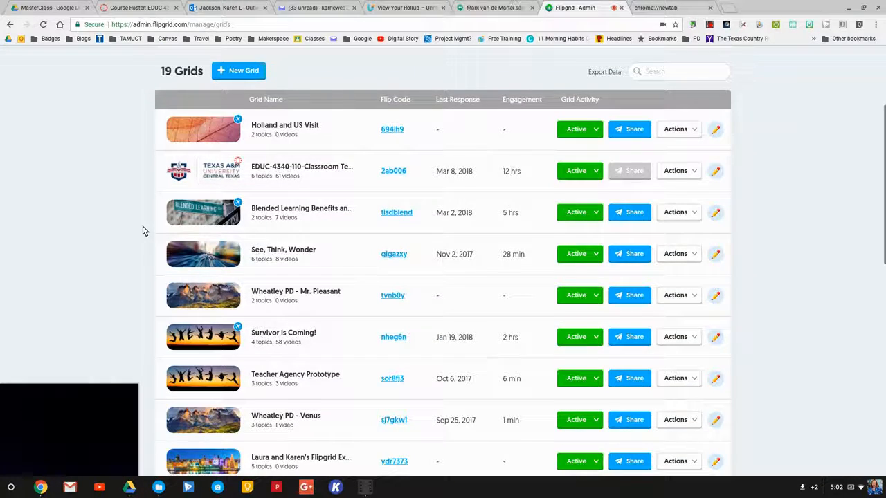
{"action": "scroll", "coordinate": [144, 231], "scroll_direction": "up", "scroll_amount": 4}
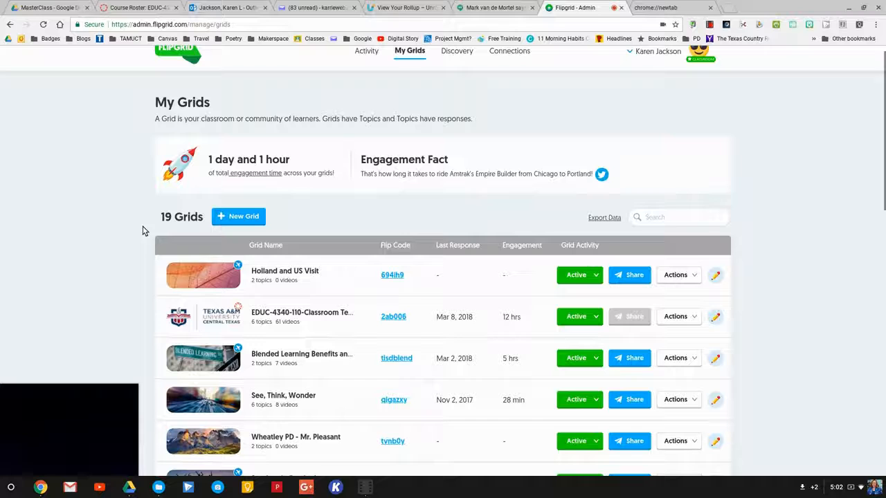
{"action": "left_click", "coordinate": [242, 217]}
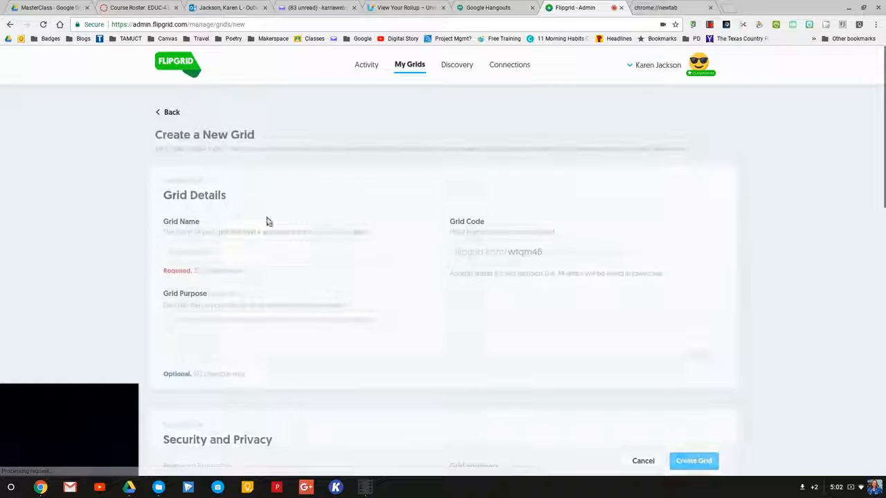
Name the grid 'Training Exercise' with purpose 'This grid will be used to instruct student teachers.'.
{"action": "left_click", "coordinate": [259, 253]}
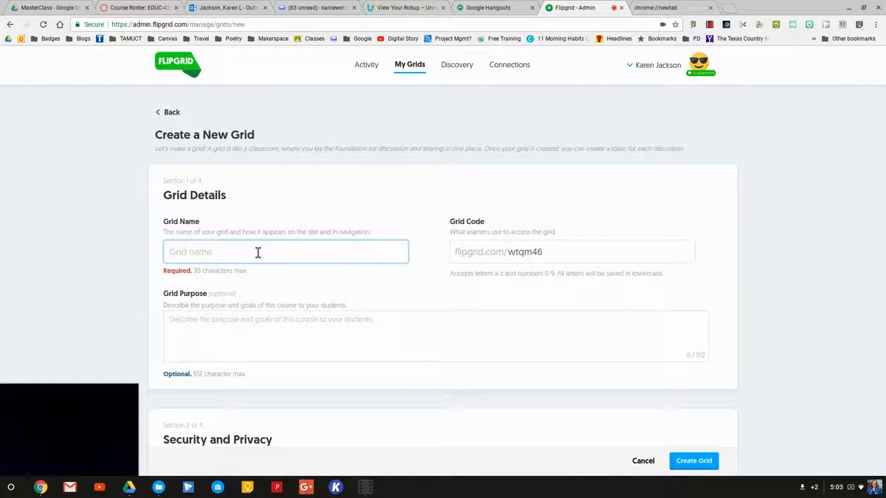
{"action": "type", "text": "Trail"}
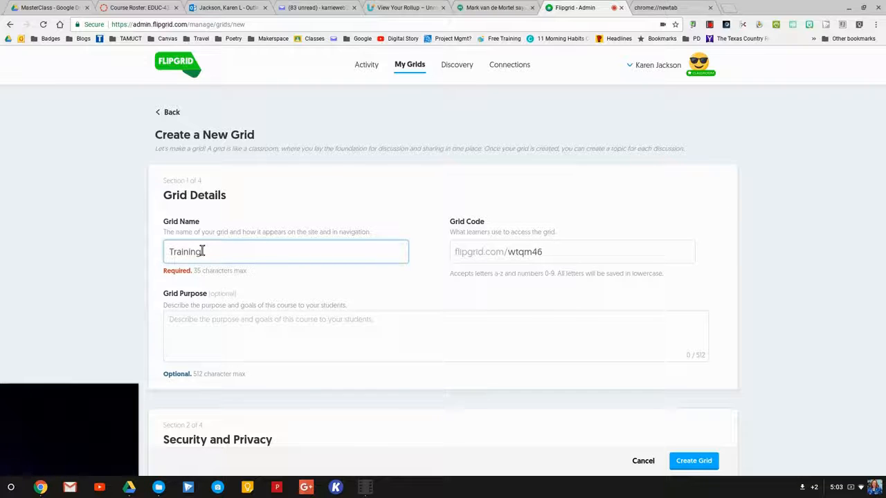
{"action": "type", "text": " Exercise"}
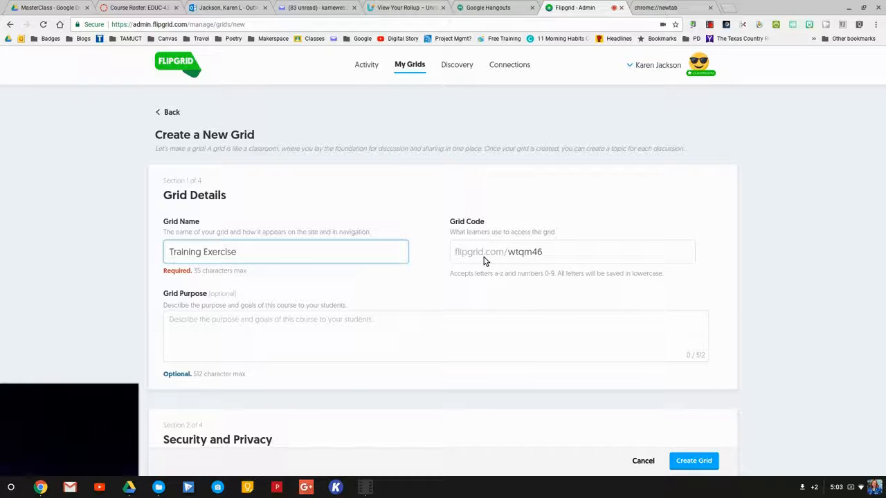
{"action": "scroll", "coordinate": [255, 292], "scroll_direction": "down", "scroll_amount": 1}
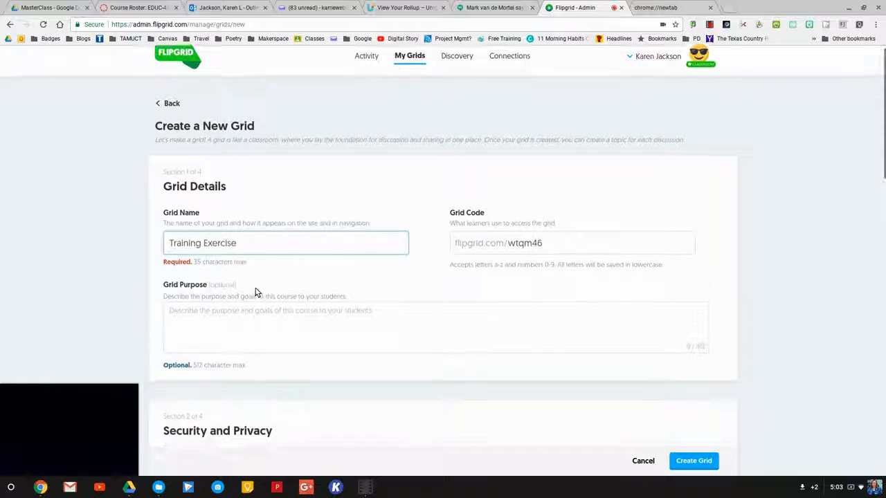
{"action": "scroll", "coordinate": [255, 291], "scroll_direction": "down", "scroll_amount": 1}
{"action": "left_click", "coordinate": [257, 286]}
{"action": "type", "text": "This grid wil"}
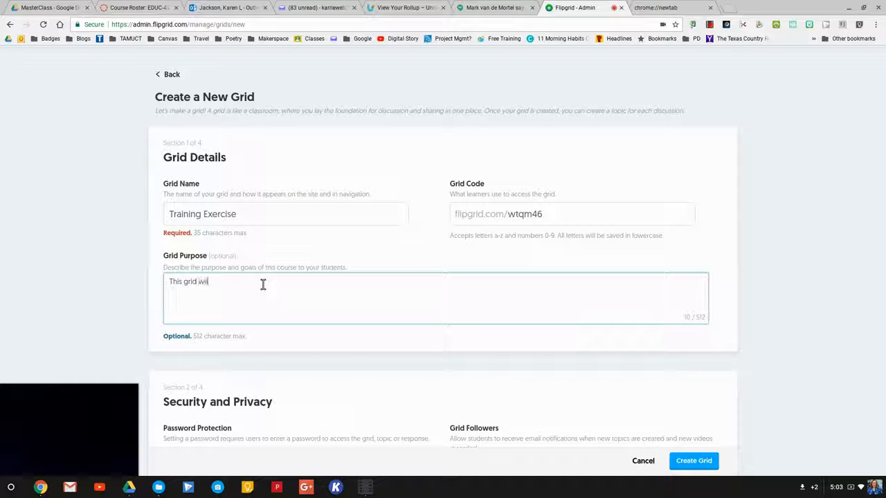
{"action": "type", "text": "l be used"}
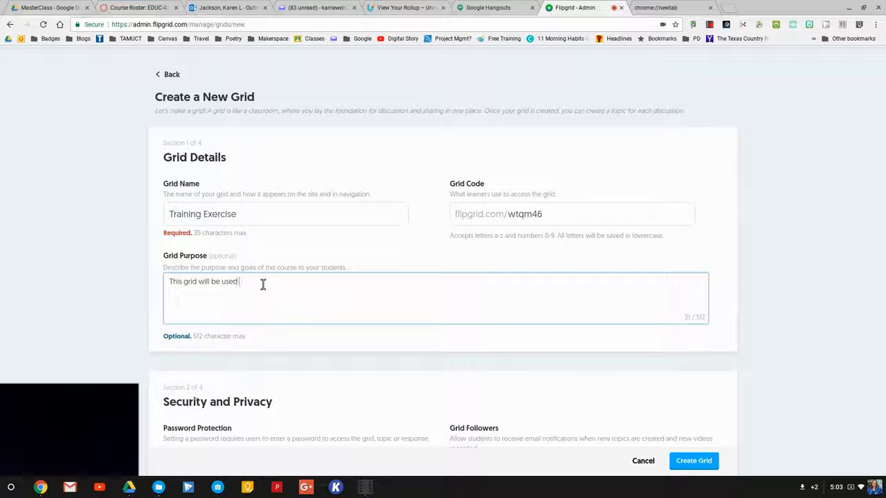
{"action": "type", "text": " to instruct student teachers."}
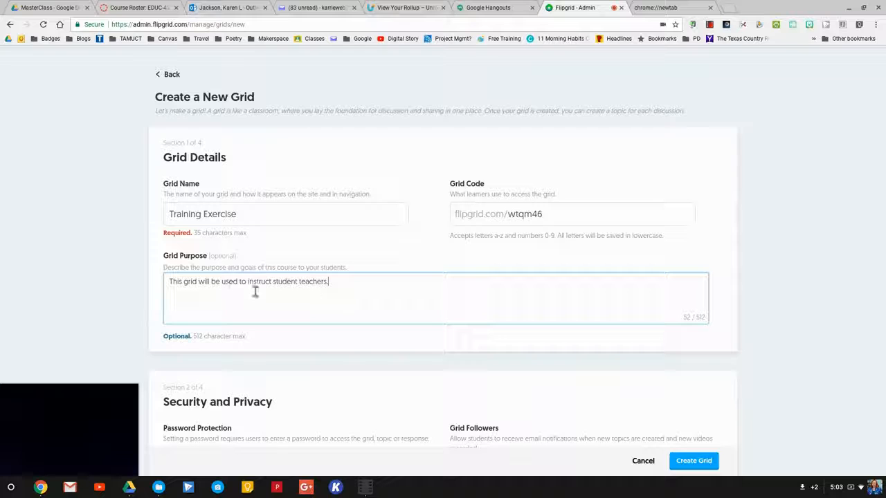
{"action": "scroll", "coordinate": [338, 303], "scroll_direction": "down", "scroll_amount": 3}
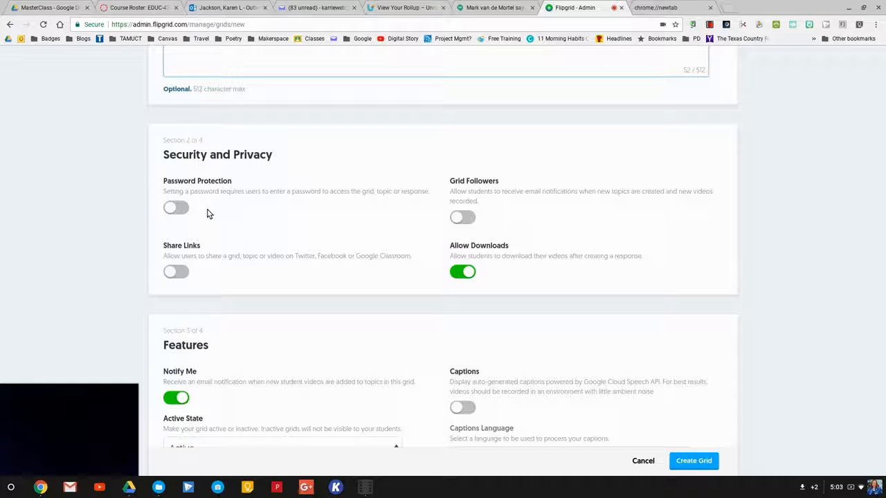
Leave password protection off and enable the Grid Followers and Share Links toggles.
{"action": "left_click", "coordinate": [174, 207]}
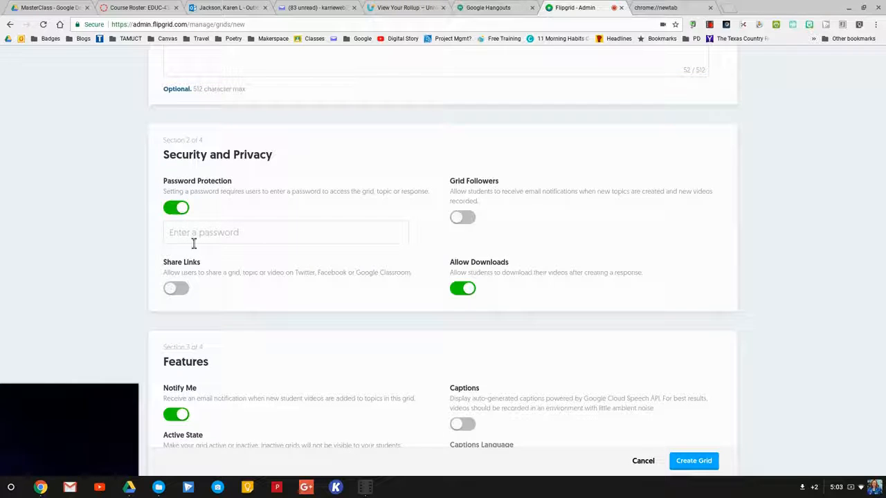
{"action": "left_click", "coordinate": [176, 208]}
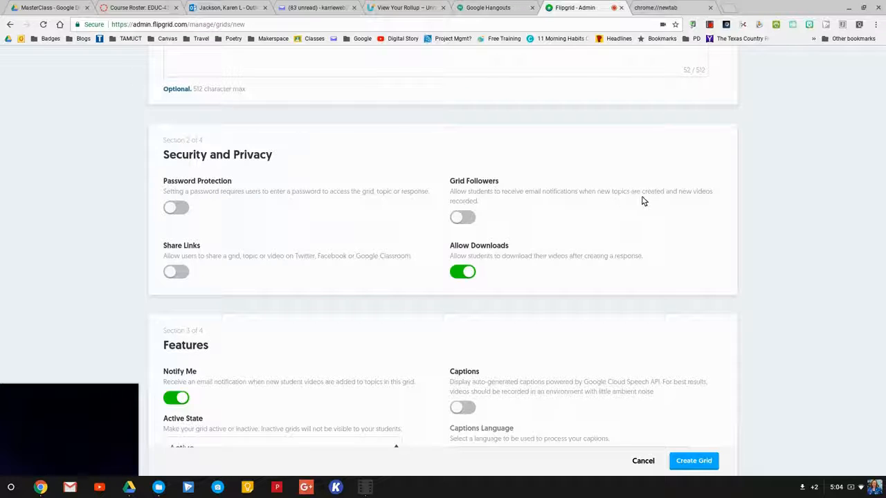
{"action": "left_click", "coordinate": [463, 220]}
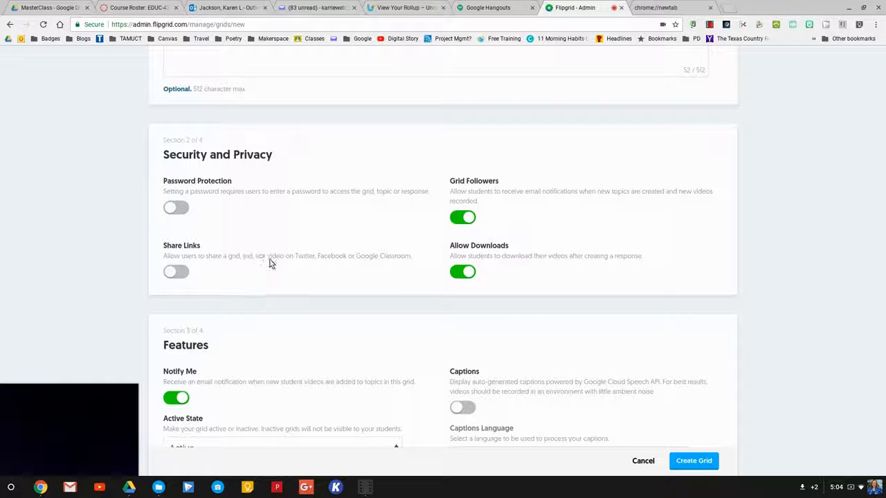
{"action": "left_click", "coordinate": [182, 274]}
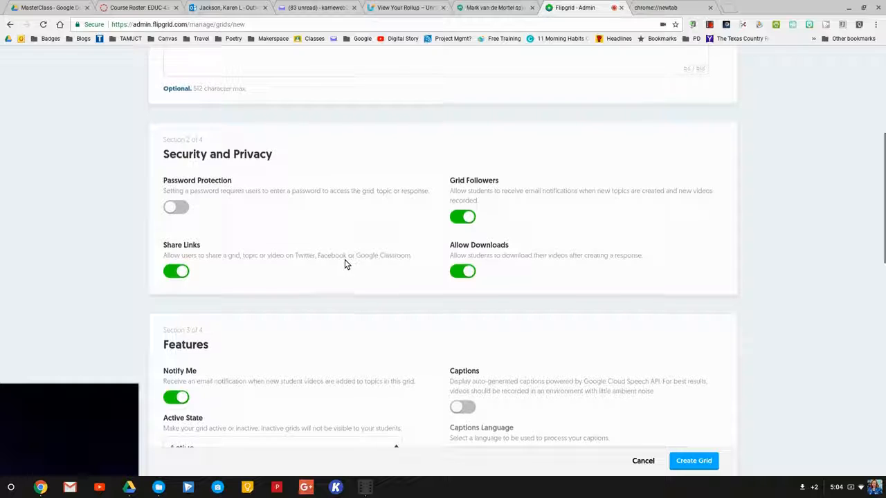
{"action": "scroll", "coordinate": [346, 265], "scroll_direction": "down", "scroll_amount": 3}
{"action": "scroll", "coordinate": [344, 263], "scroll_direction": "down", "scroll_amount": 3}
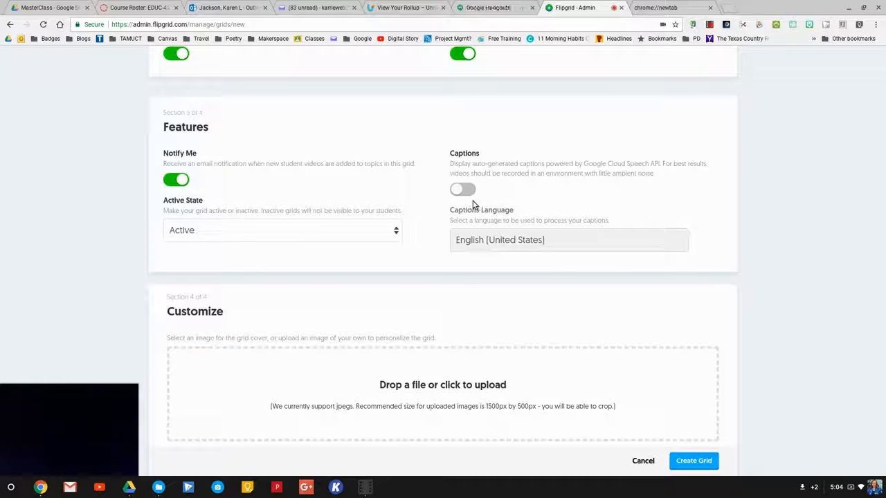
Keep Active State as Active, leave the elephant cover, and create the Training Exercise grid.
{"action": "left_click", "coordinate": [396, 233]}
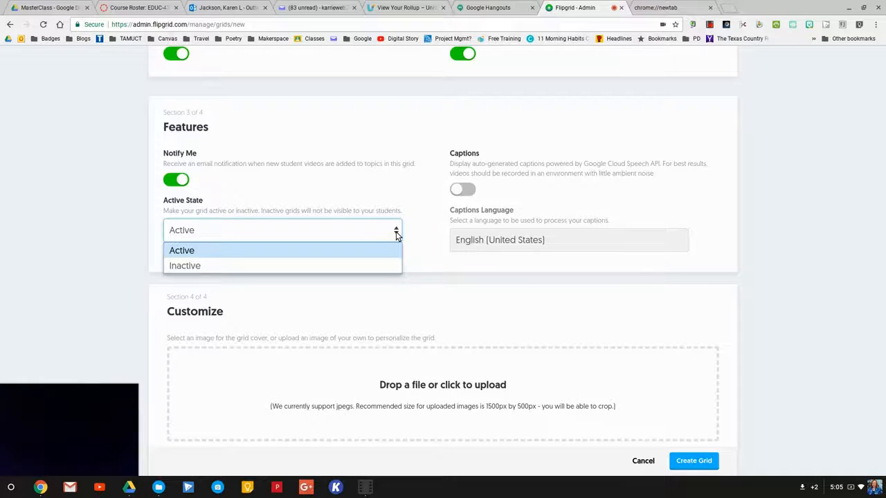
{"action": "left_click", "coordinate": [396, 233]}
{"action": "scroll", "coordinate": [419, 247], "scroll_direction": "down", "scroll_amount": 1}
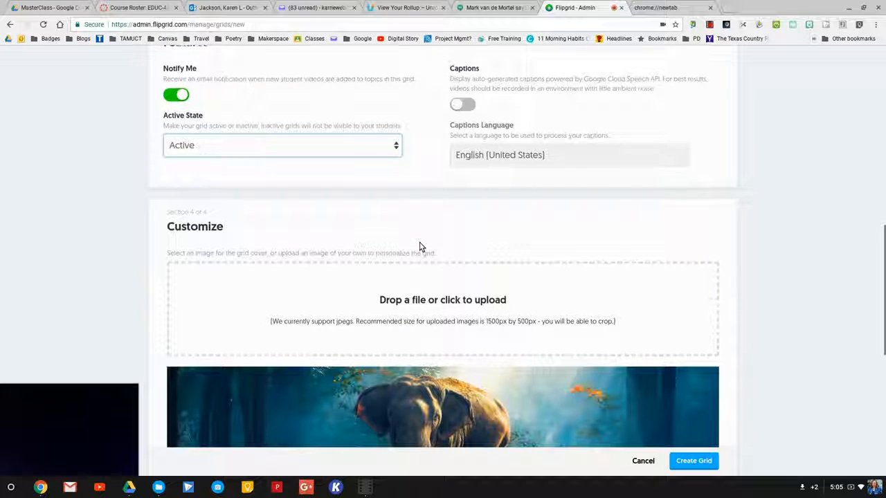
{"action": "scroll", "coordinate": [419, 247], "scroll_direction": "down", "scroll_amount": 2}
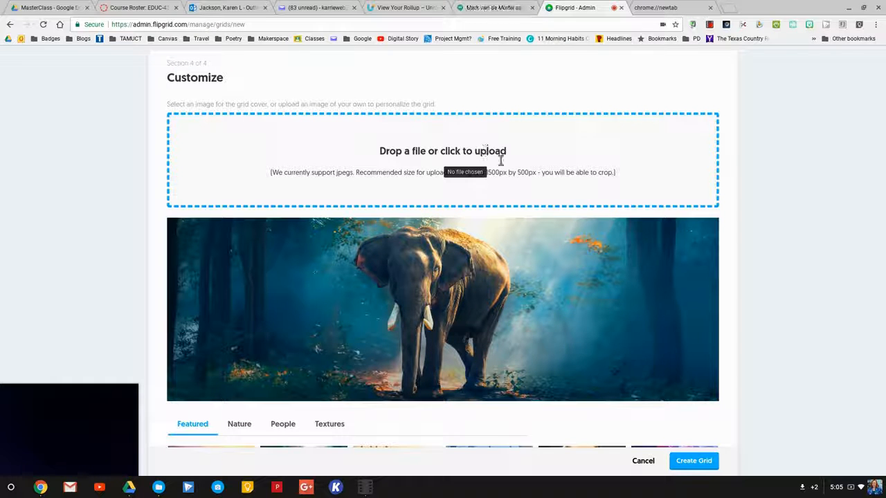
{"action": "scroll", "coordinate": [508, 184], "scroll_direction": "down", "scroll_amount": 1}
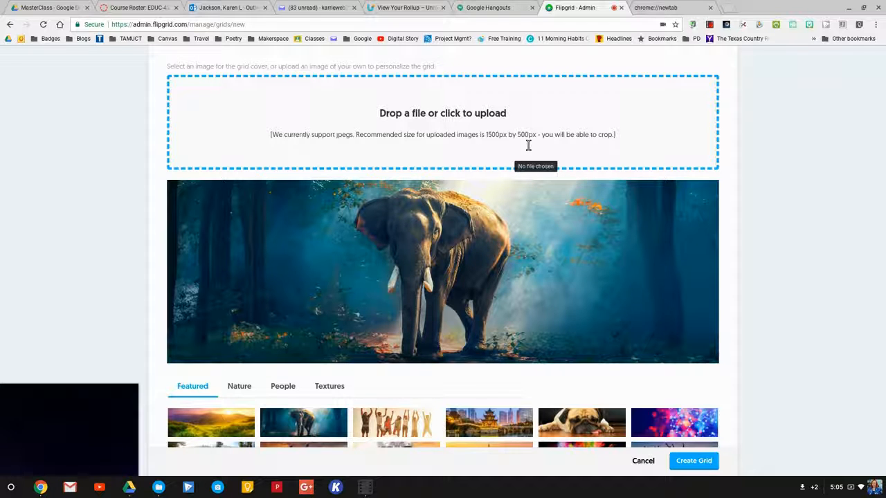
{"action": "scroll", "coordinate": [398, 238], "scroll_direction": "down", "scroll_amount": 2}
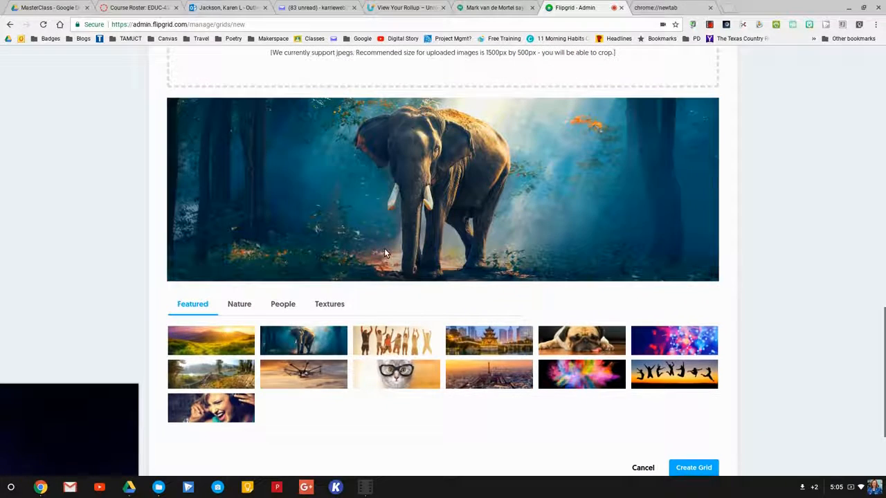
{"action": "scroll", "coordinate": [392, 258], "scroll_direction": "down", "scroll_amount": 3}
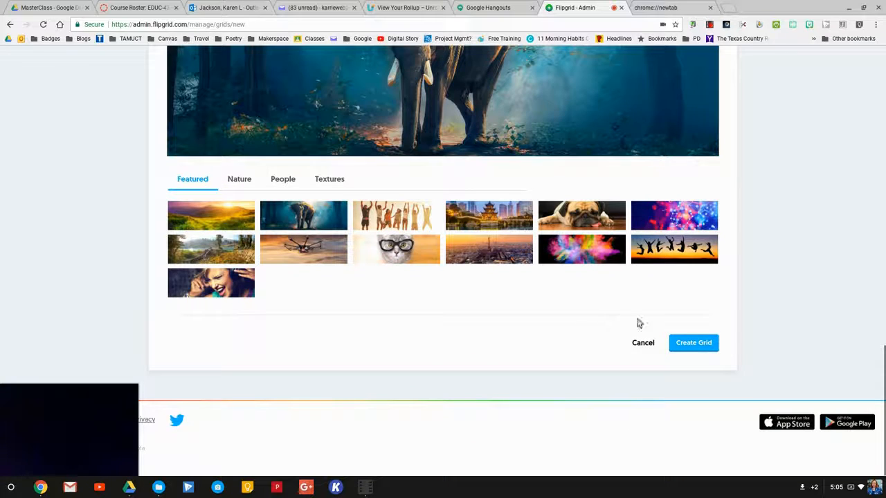
{"action": "left_click", "coordinate": [699, 342]}
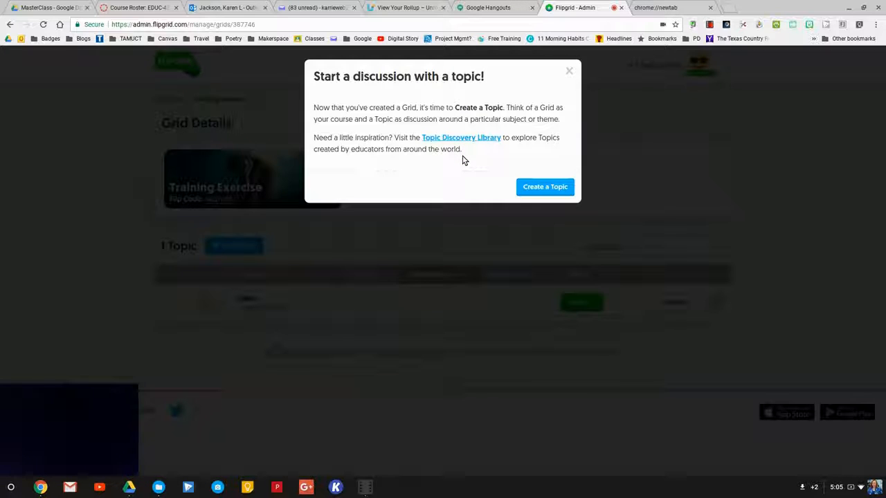
Choose Create a Topic from the 'Start a discussion with a topic!' popup.
{"action": "left_click", "coordinate": [542, 189]}
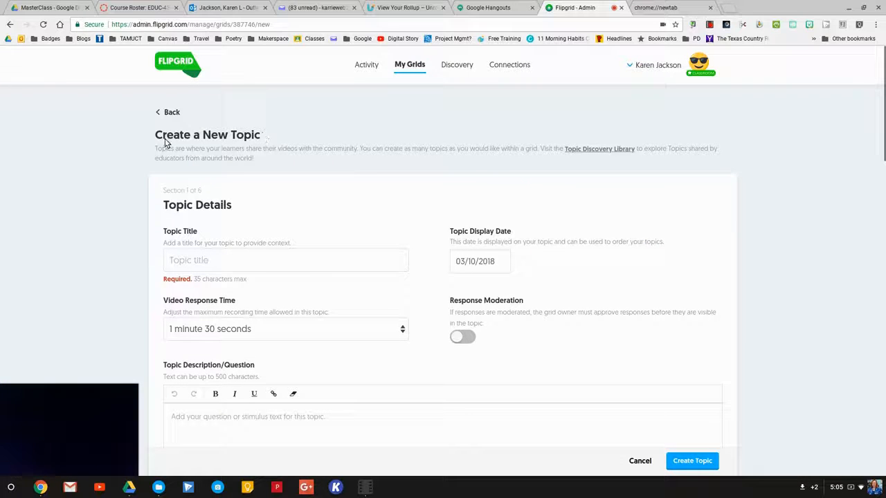
Title the new topic 'How to Make a Flipgrid'.
{"action": "scroll", "coordinate": [279, 147], "scroll_direction": "down", "scroll_amount": 3}
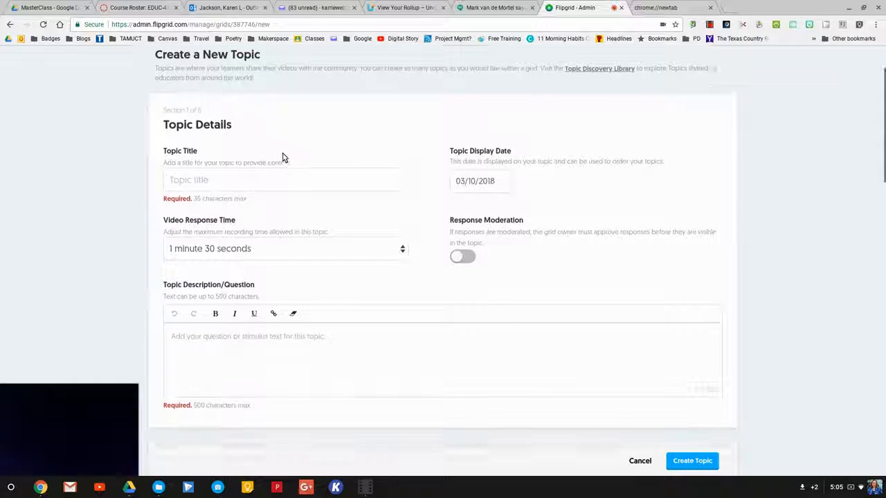
{"action": "left_click", "coordinate": [285, 149]}
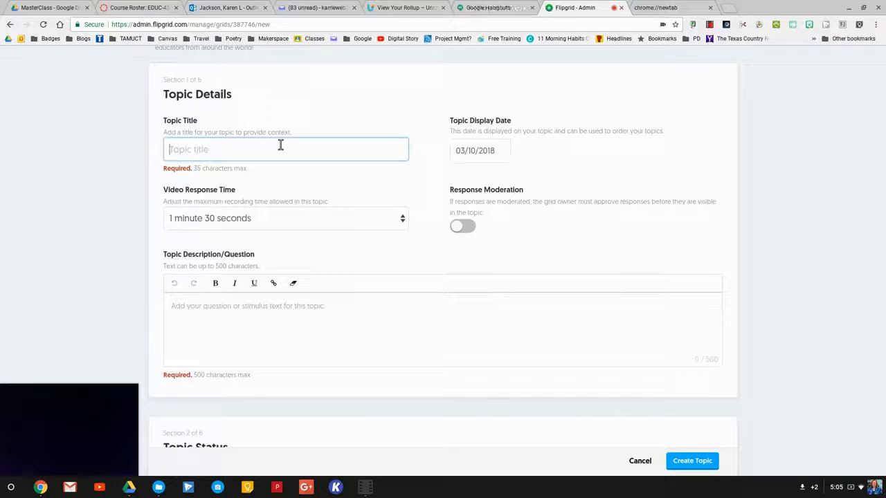
{"action": "type", "text": "How to Make a F"}
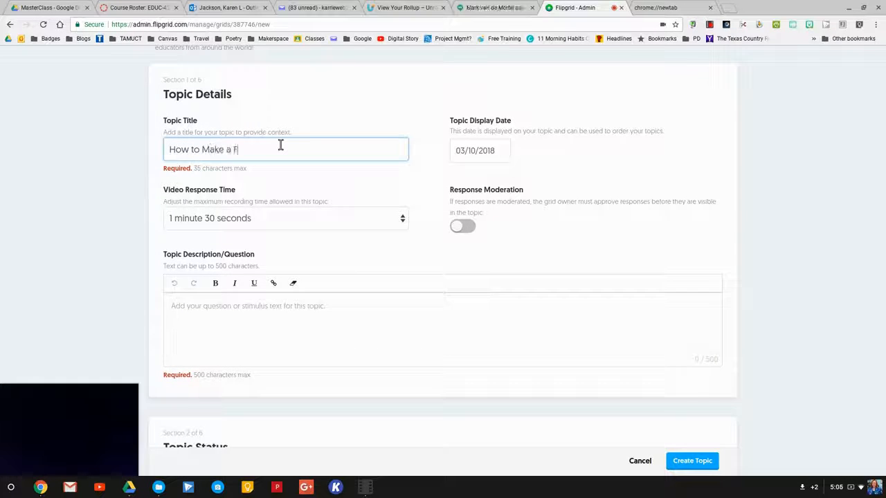
{"action": "type", "text": "lipgrid"}
Set the video response time to 15 seconds.
{"action": "scroll", "coordinate": [306, 206], "scroll_direction": "down", "scroll_amount": 1}
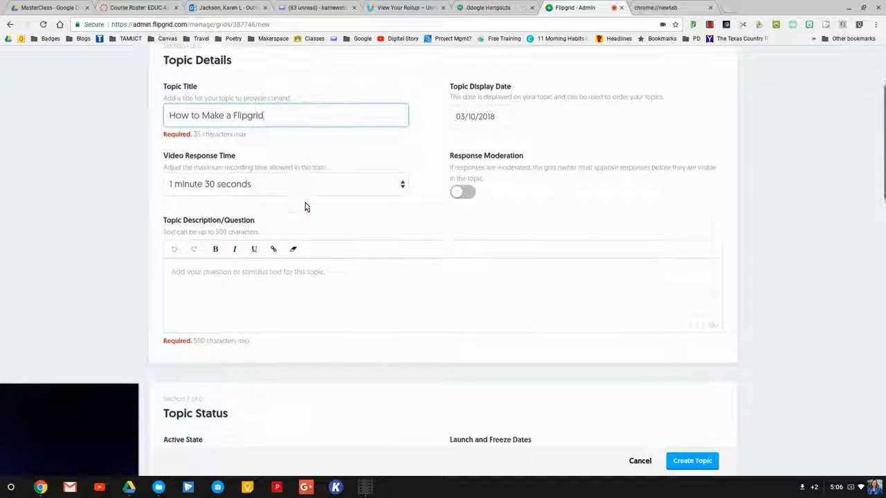
{"action": "left_click", "coordinate": [403, 173]}
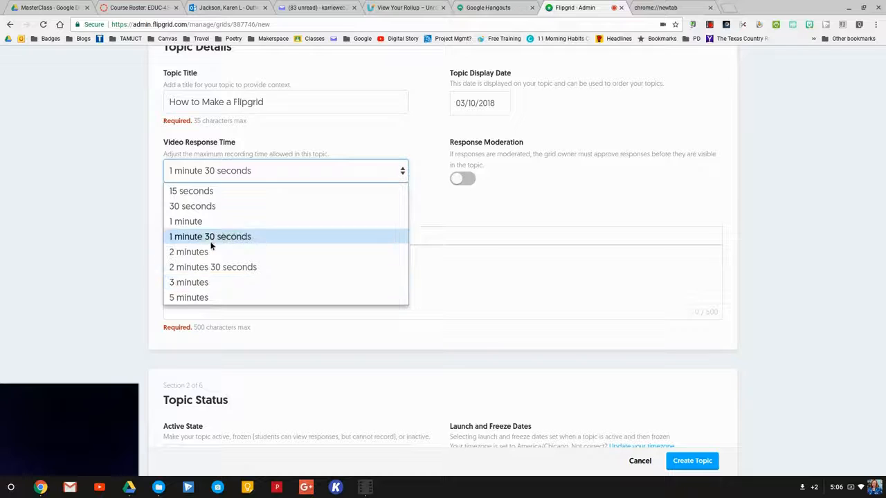
{"action": "left_click", "coordinate": [210, 192]}
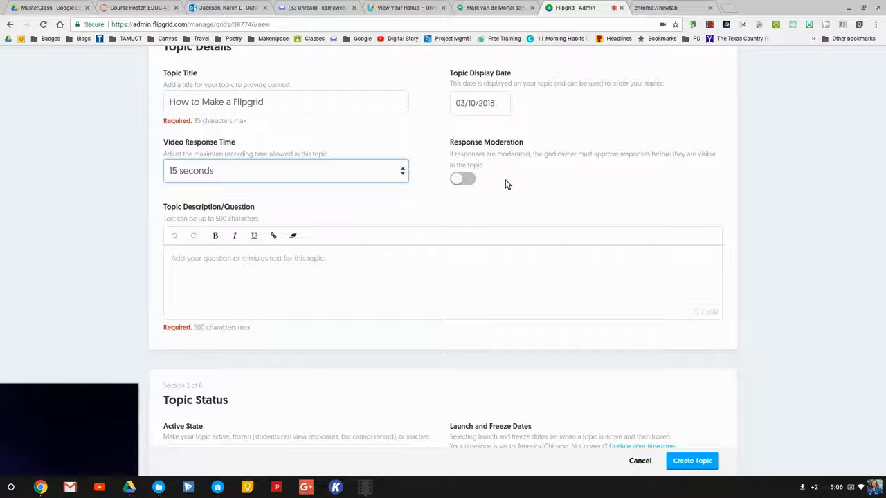
Enter the topic question 'Do you think you will use this in your classroom?'.
{"action": "scroll", "coordinate": [506, 184], "scroll_direction": "down", "scroll_amount": 2}
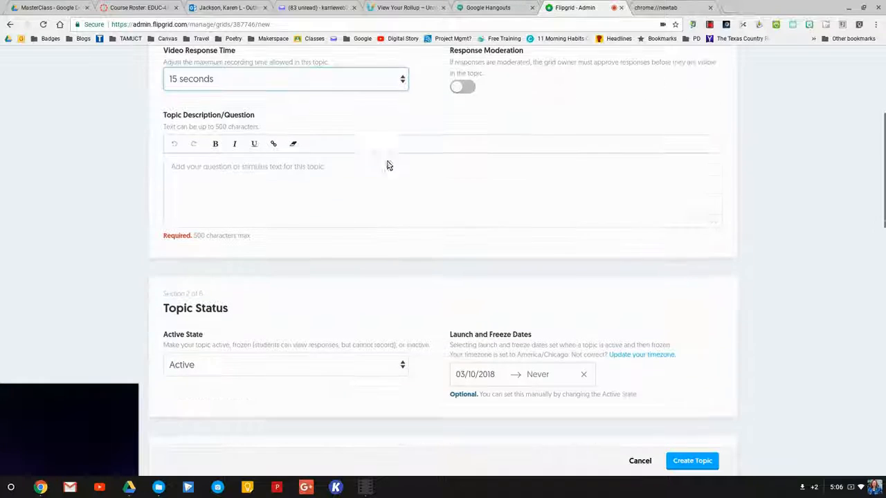
{"action": "left_click", "coordinate": [349, 172]}
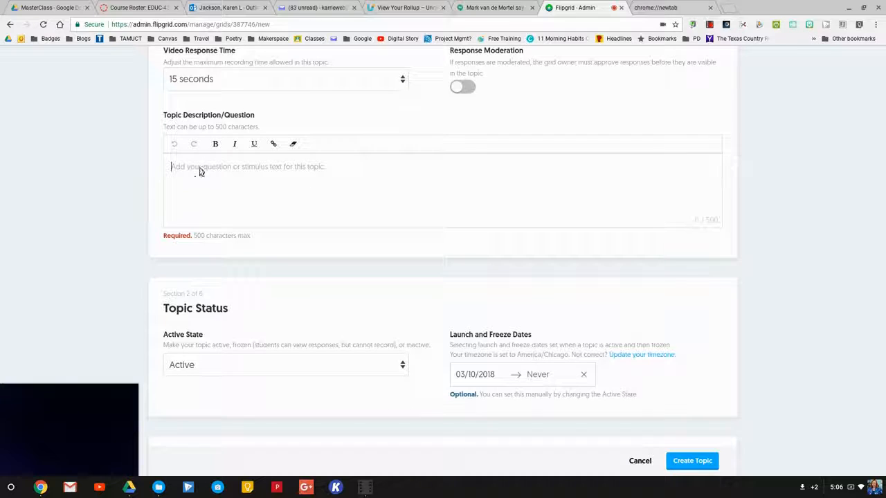
{"action": "type", "text": "Do you think yo"}
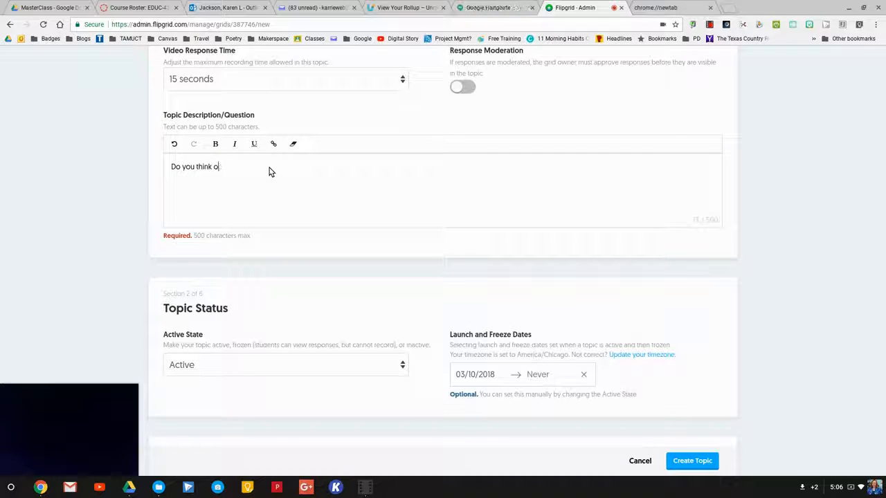
{"action": "type", "text": "u will use this in your classroom?"}
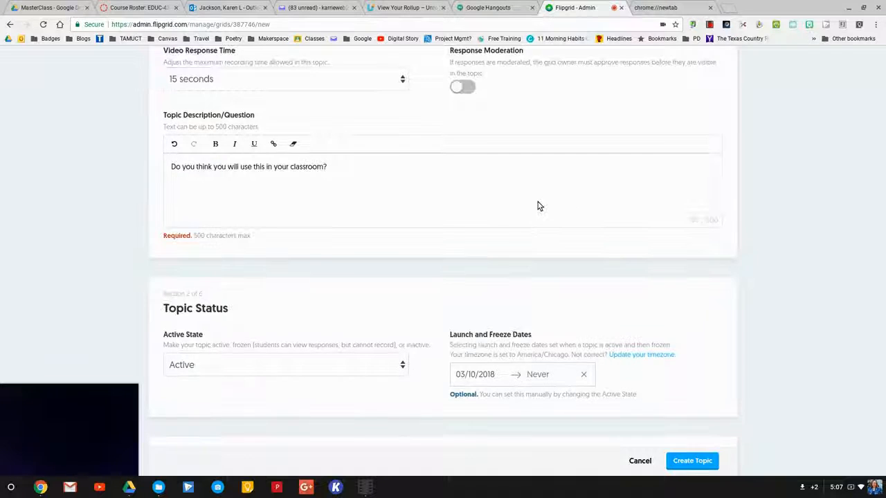
{"action": "scroll", "coordinate": [537, 205], "scroll_direction": "down", "scroll_amount": 2}
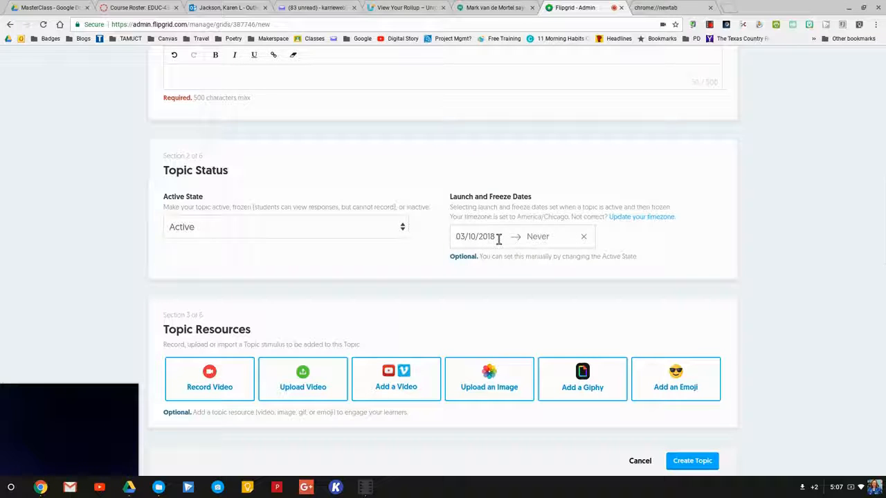
{"action": "scroll", "coordinate": [497, 237], "scroll_direction": "down", "scroll_amount": 1}
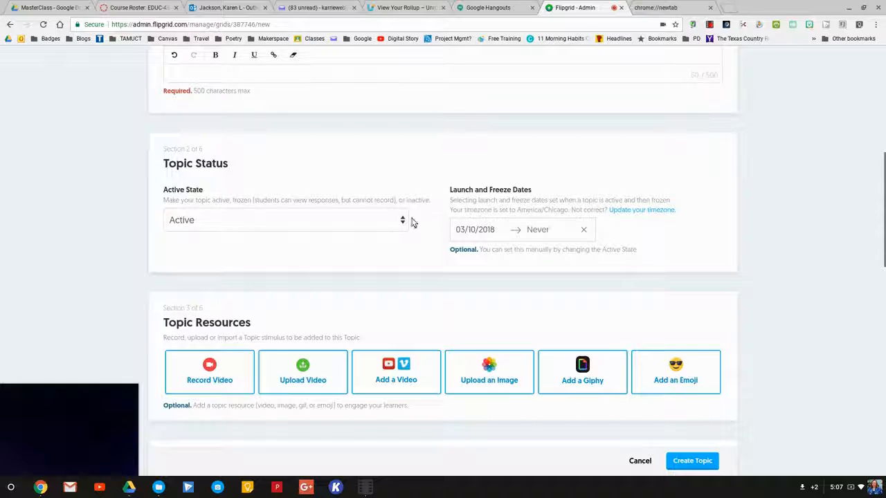
{"action": "scroll", "coordinate": [424, 307], "scroll_direction": "down", "scroll_amount": 1}
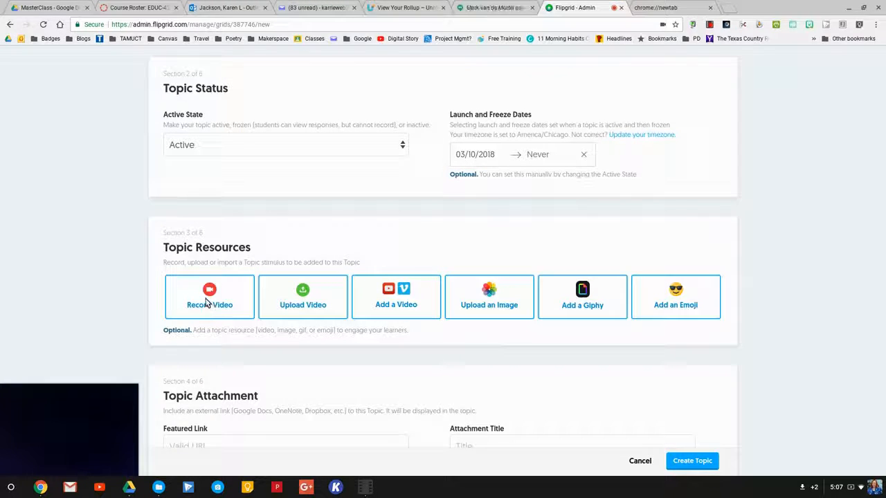
{"action": "scroll", "coordinate": [219, 300], "scroll_direction": "down", "scroll_amount": 2}
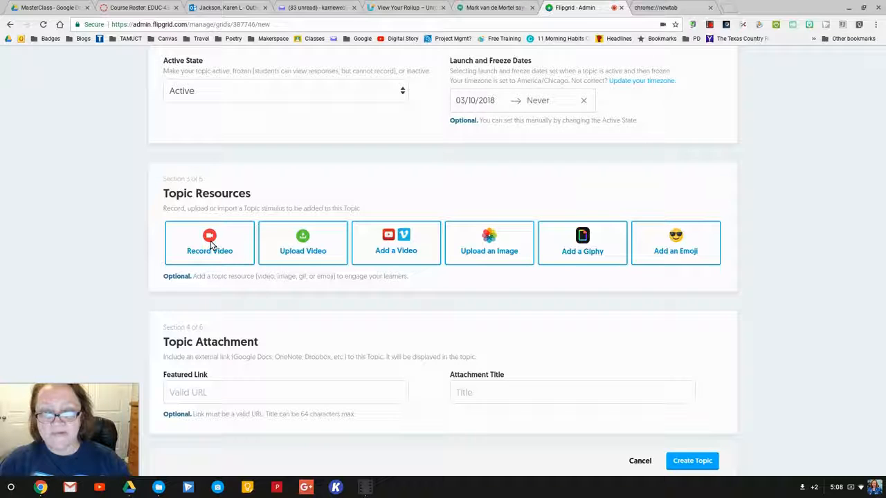
Record a roughly 9-second topic video and move on to review it.
{"action": "left_click", "coordinate": [211, 244]}
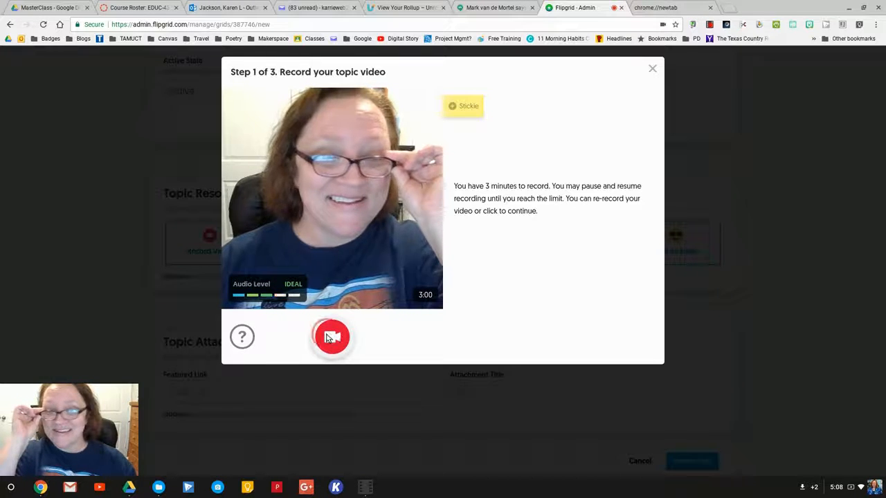
{"action": "left_click", "coordinate": [331, 337]}
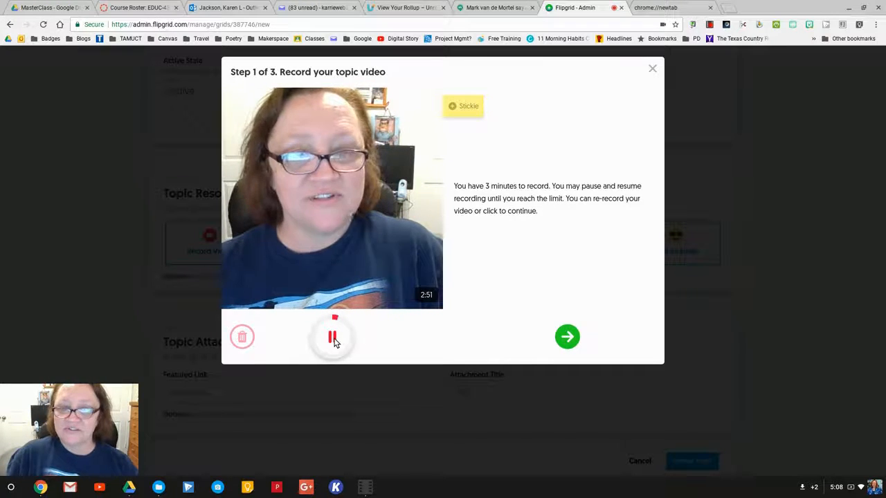
{"action": "left_click", "coordinate": [333, 338]}
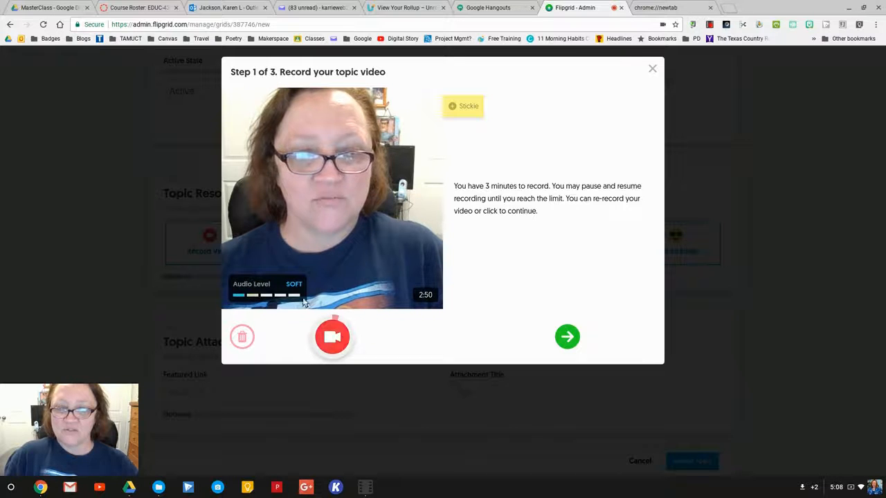
{"action": "left_click", "coordinate": [567, 337]}
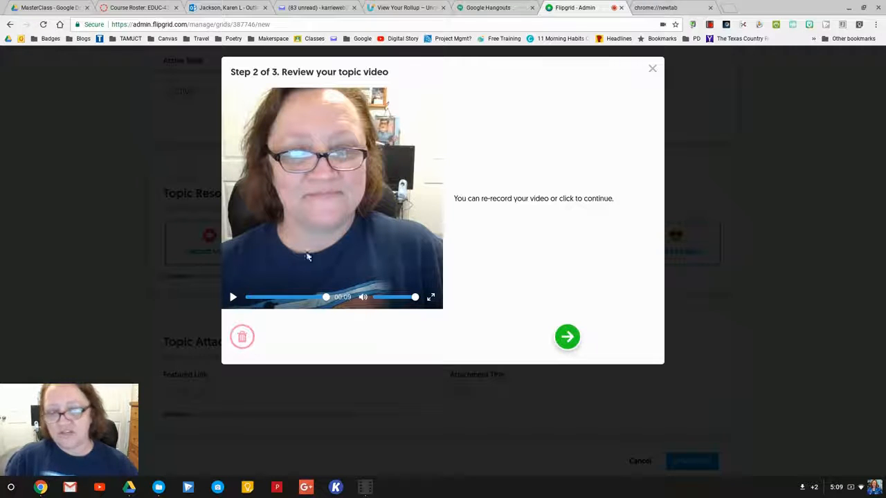
Capture a selfie with the Go Team pennant sticker, save the topic video, and close Success.
{"action": "left_click", "coordinate": [568, 338]}
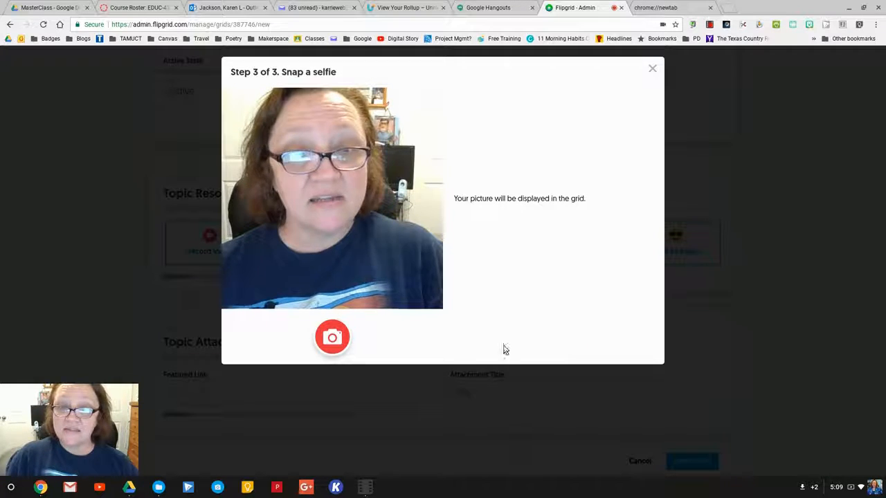
{"action": "left_click", "coordinate": [332, 339]}
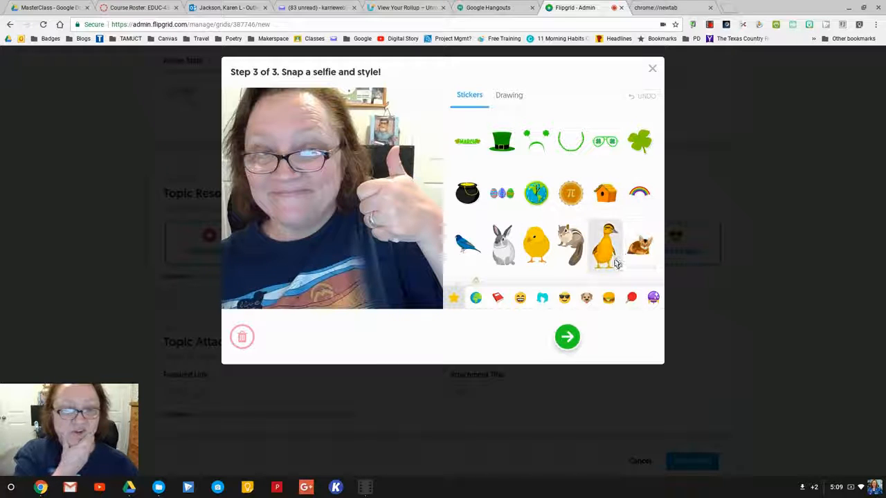
{"action": "left_click", "coordinate": [631, 298]}
{"action": "left_click", "coordinate": [639, 242]}
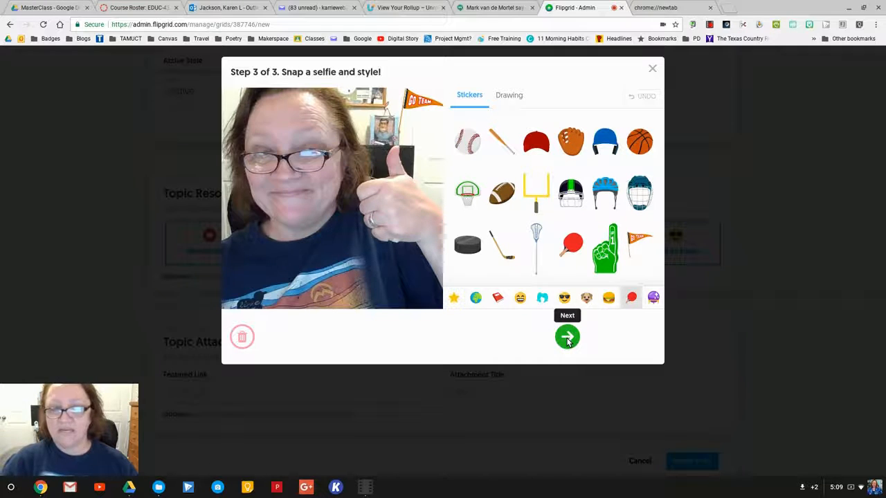
{"action": "left_click", "coordinate": [568, 338]}
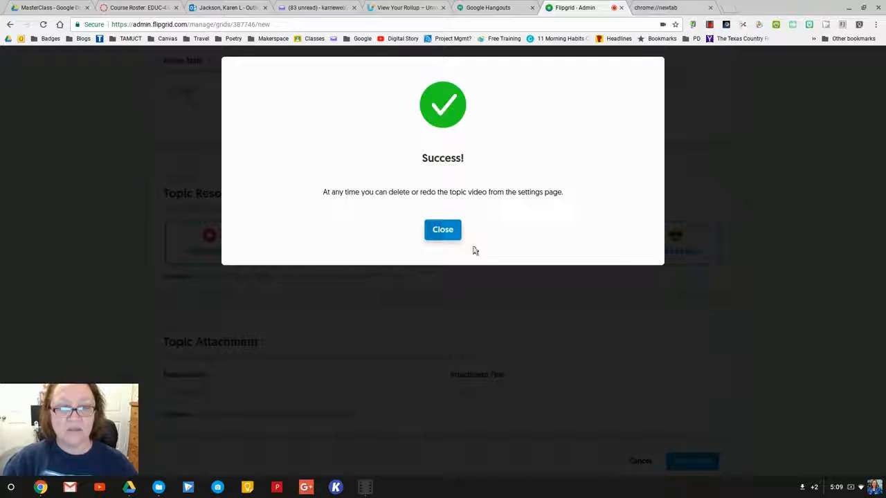
{"action": "left_click", "coordinate": [442, 230]}
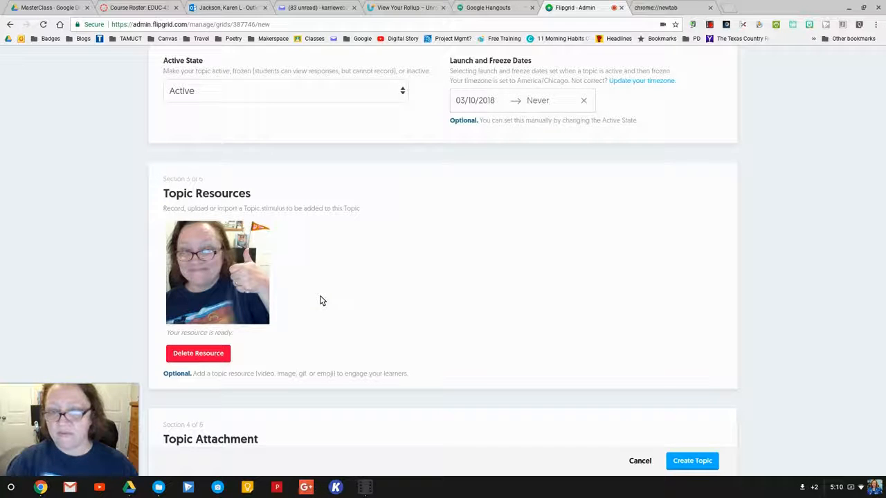
{"action": "scroll", "coordinate": [272, 315], "scroll_direction": "down", "scroll_amount": 1}
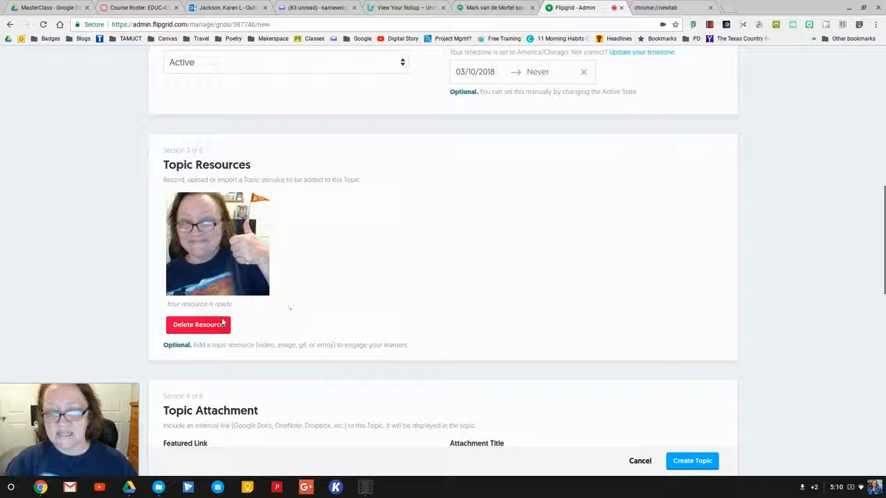
{"action": "scroll", "coordinate": [285, 309], "scroll_direction": "down", "scroll_amount": 4}
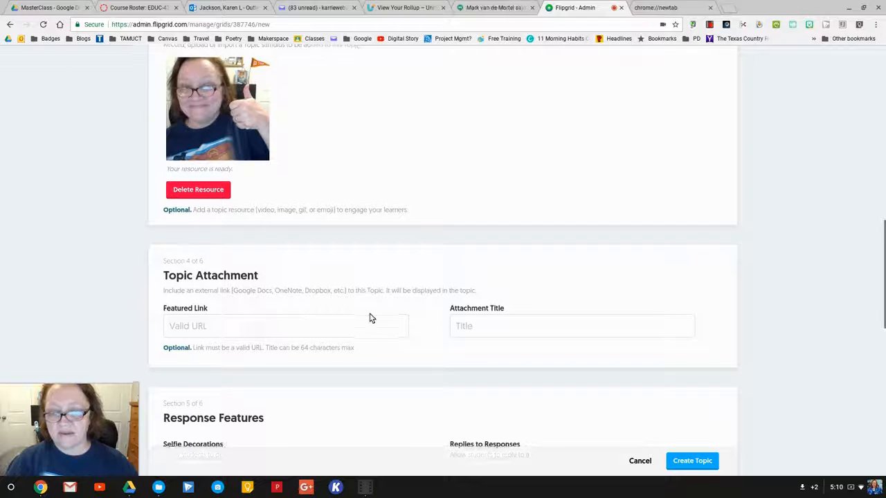
{"action": "scroll", "coordinate": [360, 342], "scroll_direction": "down", "scroll_amount": 4}
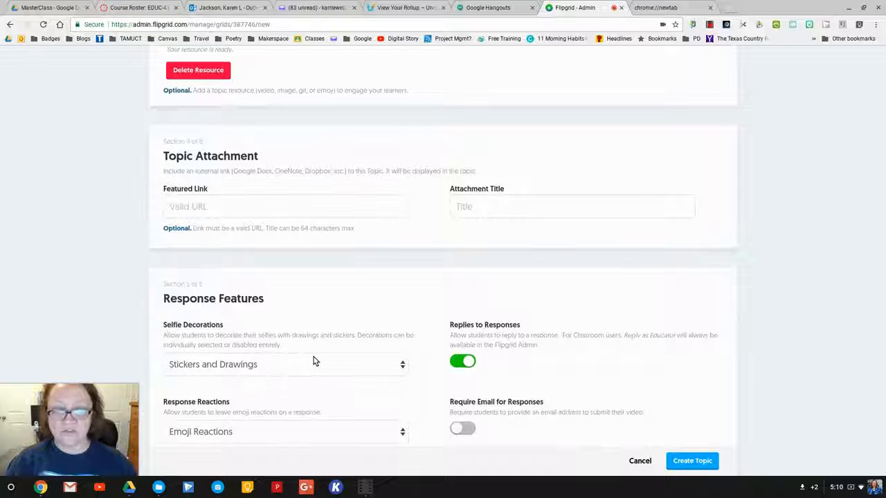
{"action": "scroll", "coordinate": [315, 363], "scroll_direction": "down", "scroll_amount": 2}
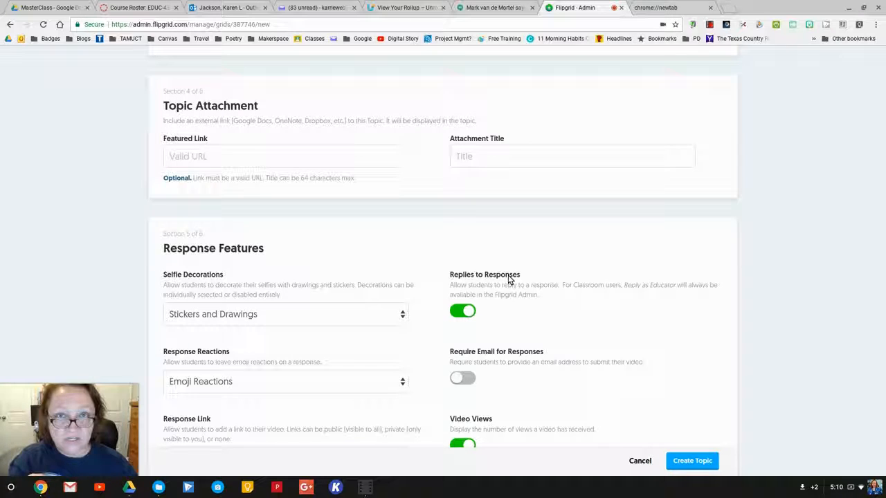
{"action": "scroll", "coordinate": [519, 334], "scroll_direction": "down", "scroll_amount": 1}
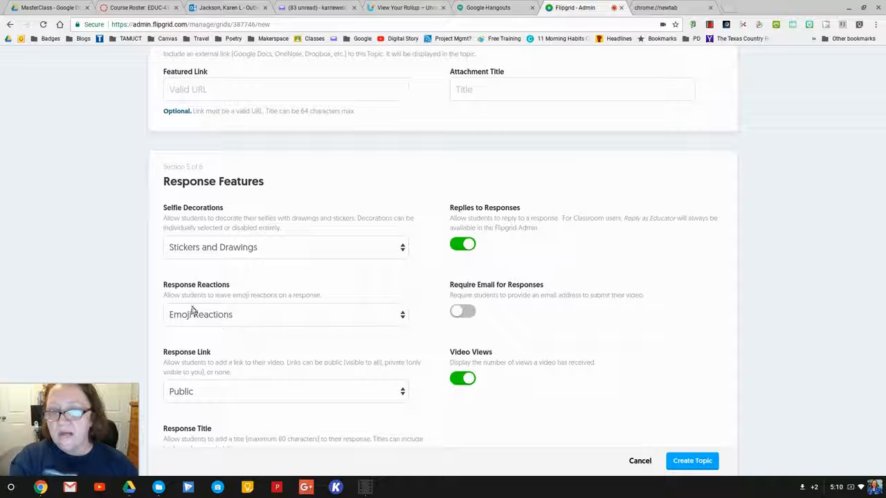
{"action": "scroll", "coordinate": [321, 338], "scroll_direction": "down", "scroll_amount": 1}
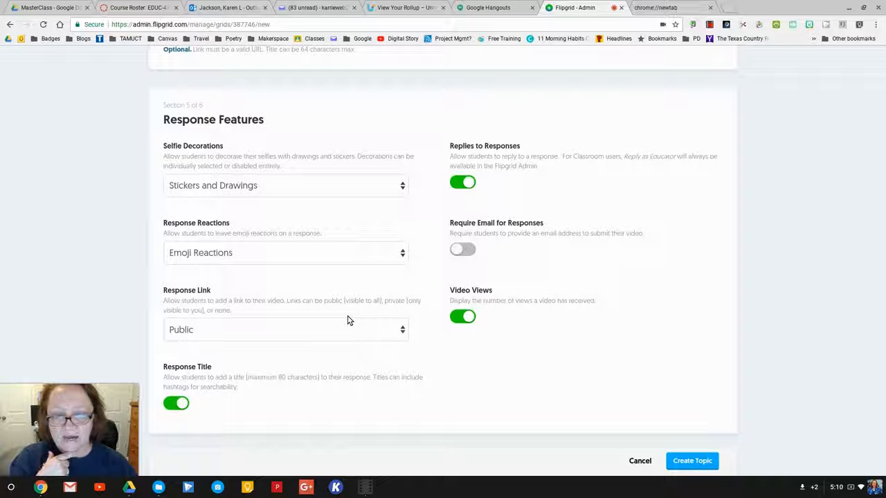
{"action": "scroll", "coordinate": [520, 319], "scroll_direction": "down", "scroll_amount": 1}
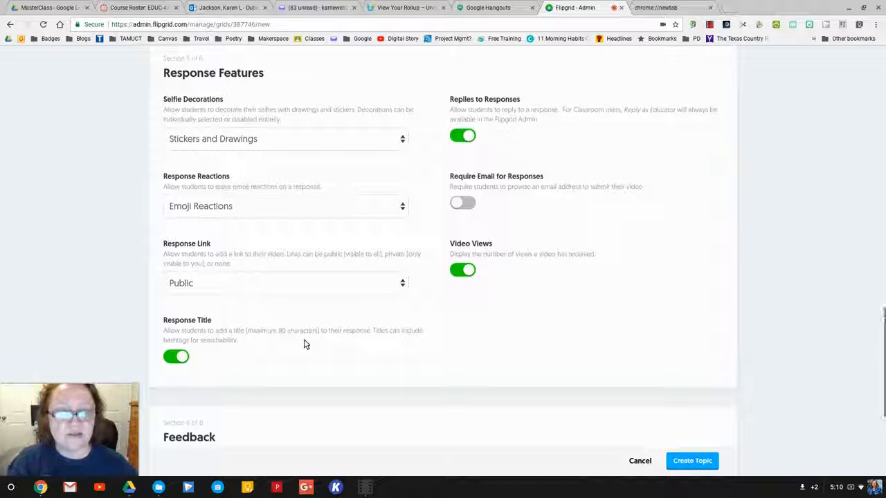
{"action": "scroll", "coordinate": [304, 344], "scroll_direction": "down", "scroll_amount": 3}
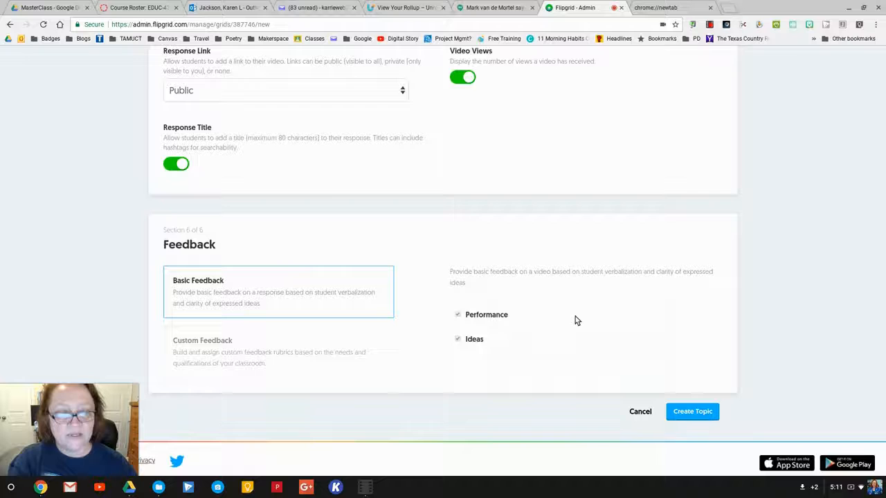
Create the new topic, keeping feedback at Basic Feedback covering Performance and Ideas.
{"action": "left_click", "coordinate": [704, 414]}
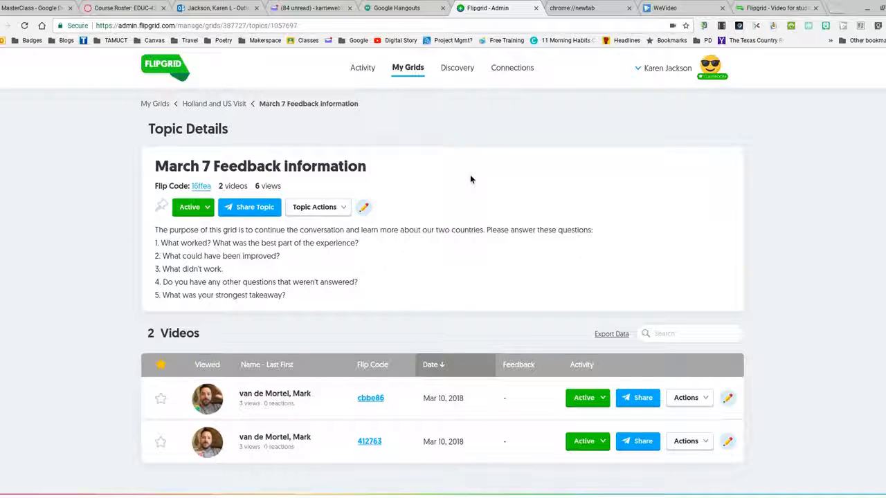
Show the March 7 Feedback information topic's embed codes, then its QR code.
{"action": "left_click", "coordinate": [260, 208]}
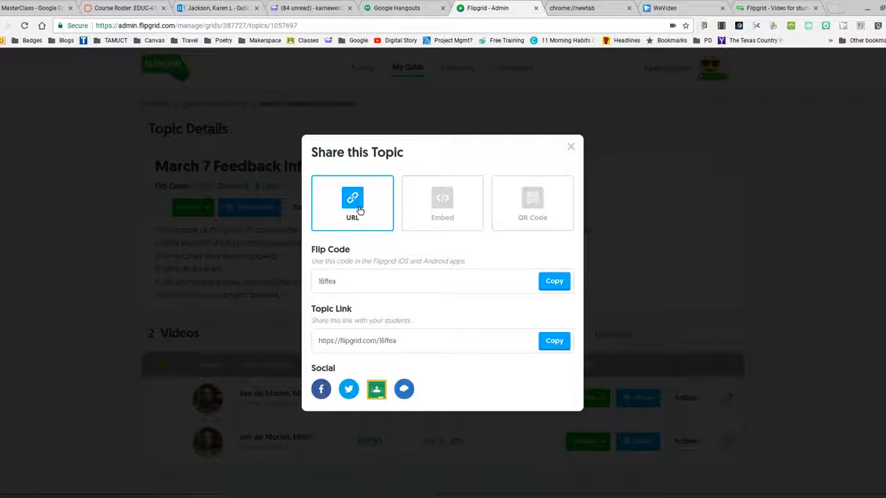
{"action": "left_click", "coordinate": [448, 205]}
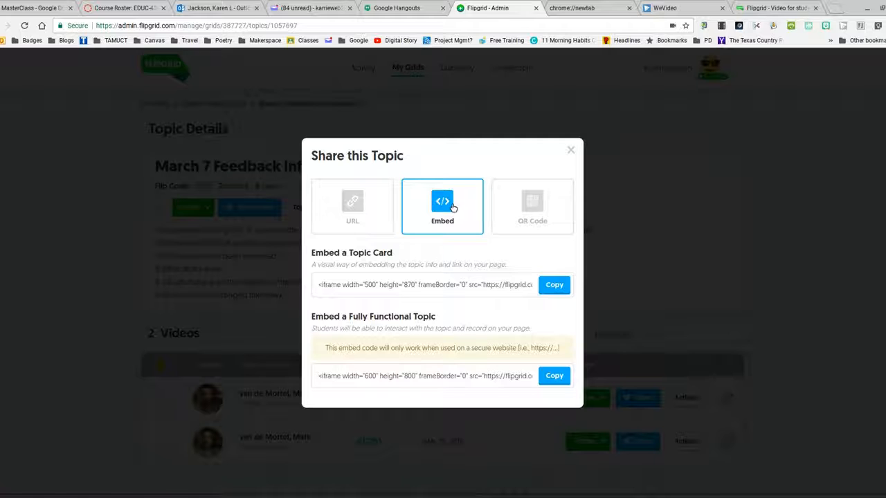
{"action": "left_click", "coordinate": [533, 211]}
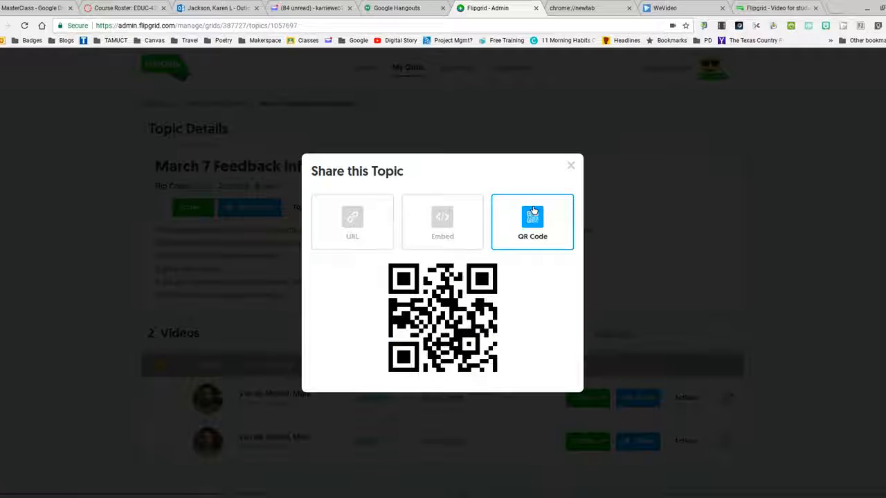